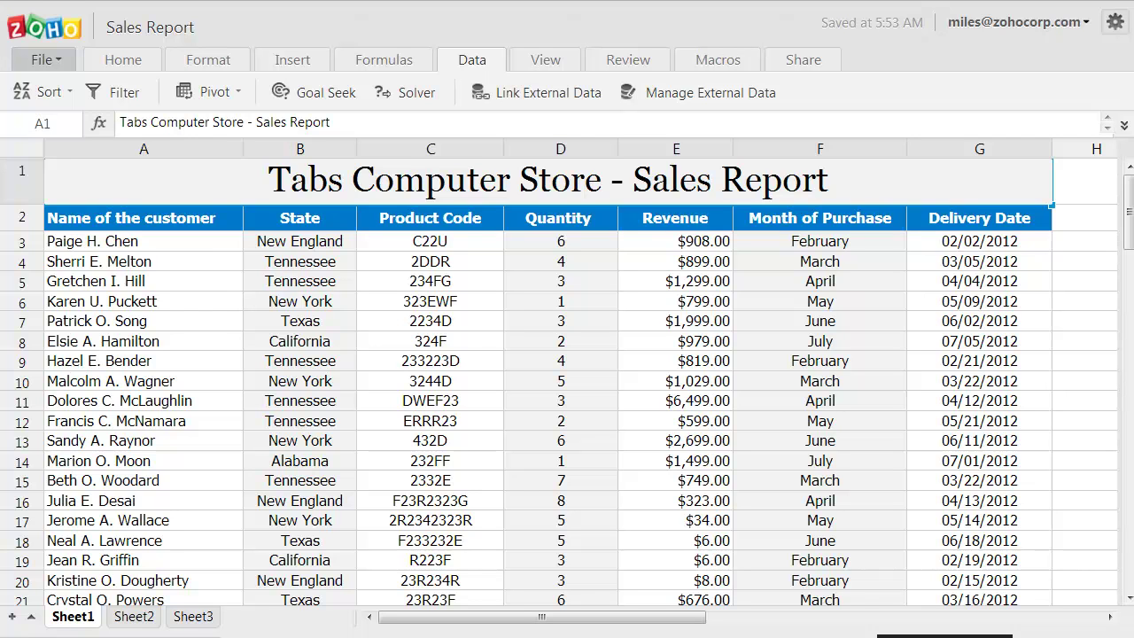
- Edit the report title cell, then select the table's header row
double_click(1002, 183)
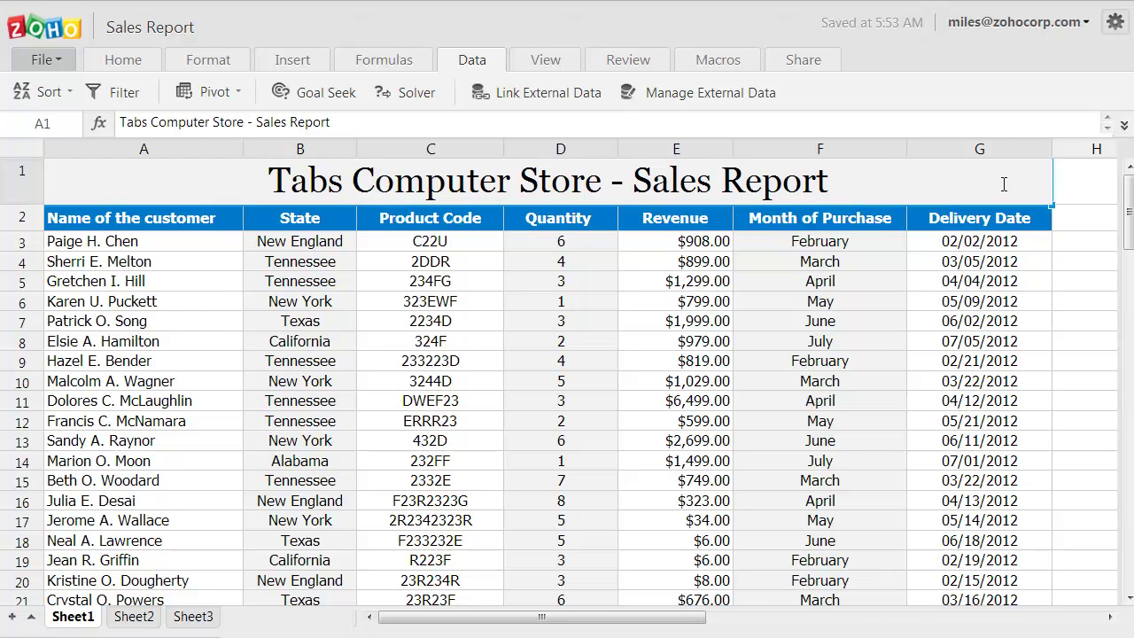
left_click_drag(1129, 241, 1124, 197)
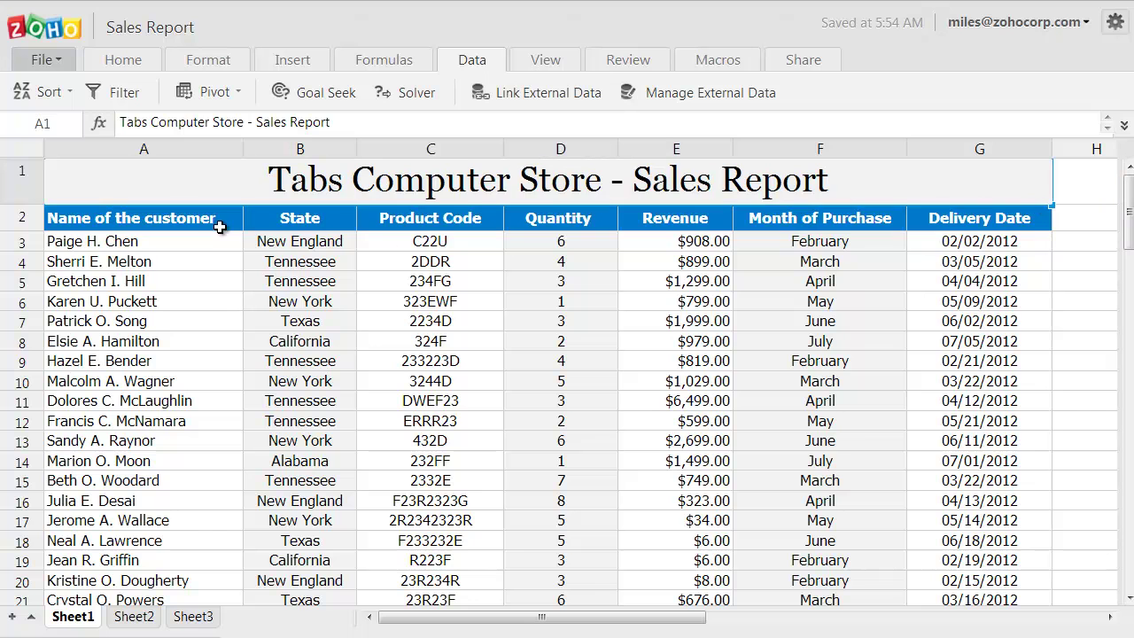
left_click_drag(276, 227, 954, 217)
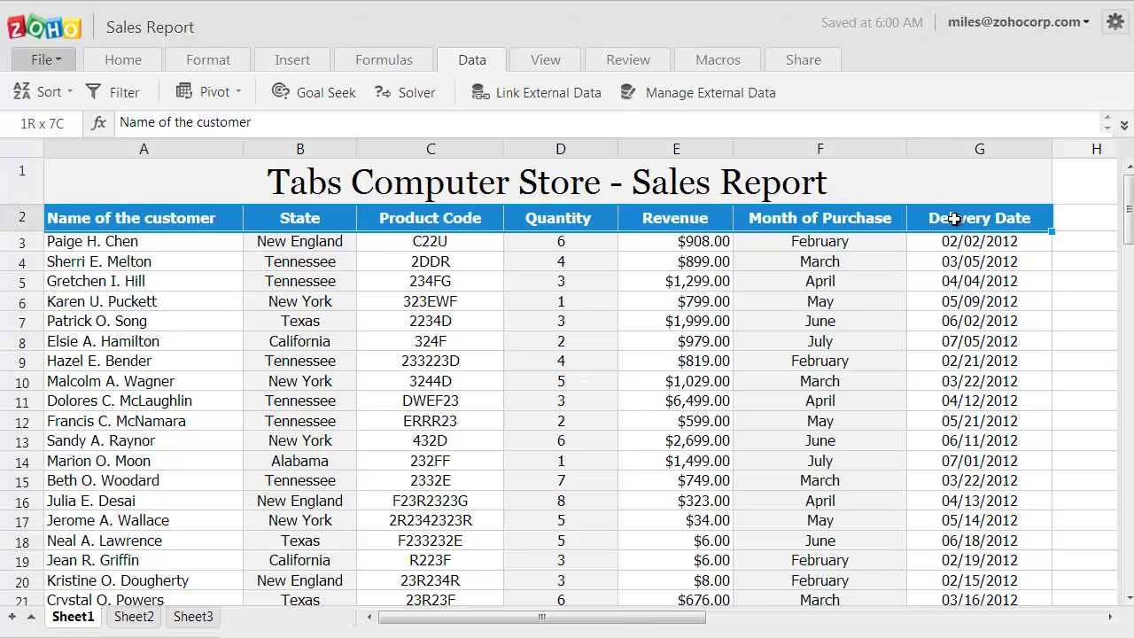
- Go through the headers from Name to Delivery Date and add filter arrows to every column
left_click(153, 223)
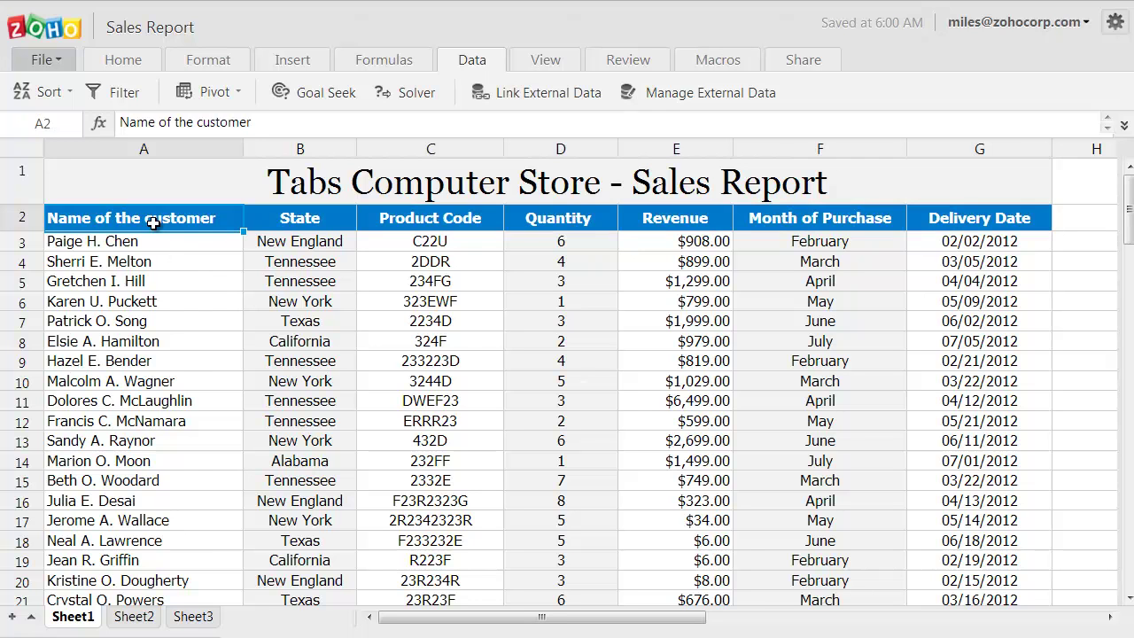
left_click(343, 221)
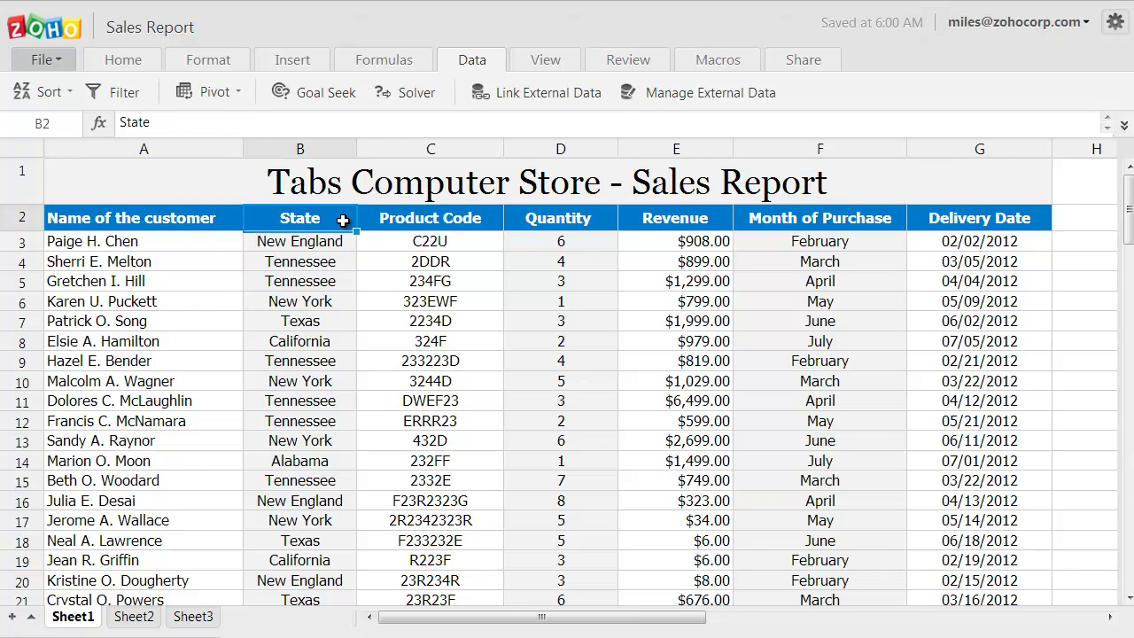
left_click(476, 218)
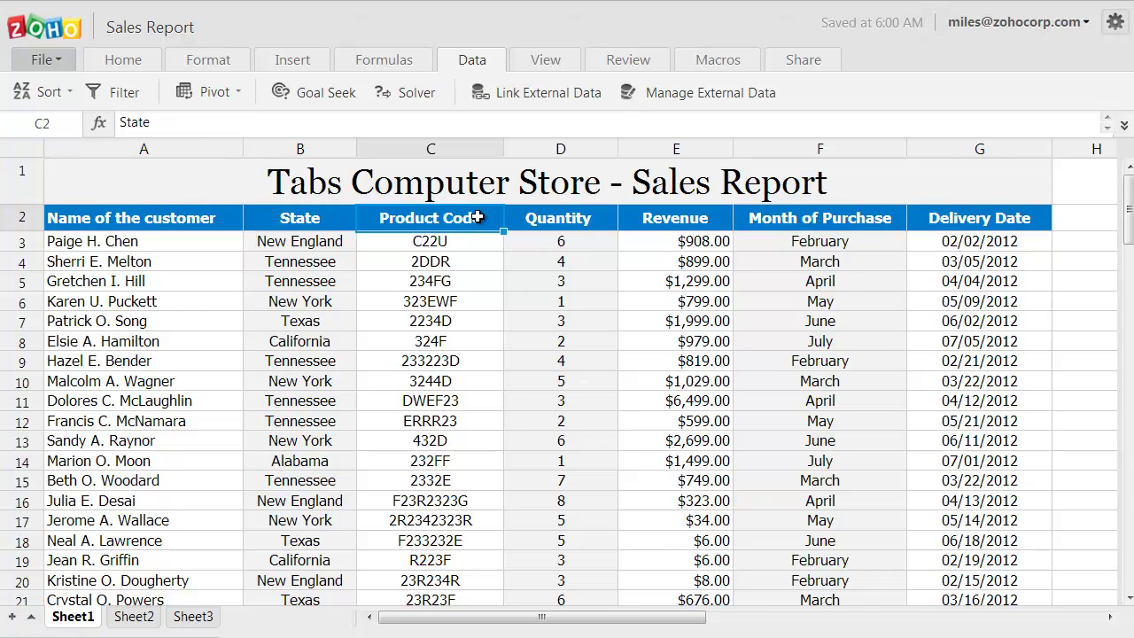
left_click(592, 220)
left_click(665, 223)
left_click(836, 227)
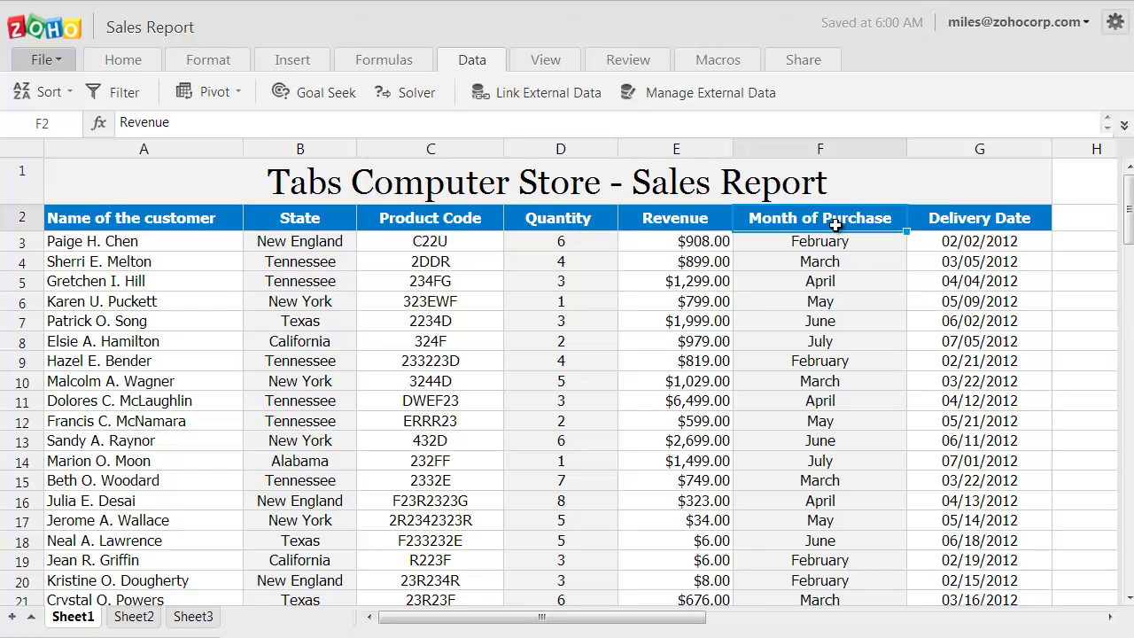
left_click(1015, 222)
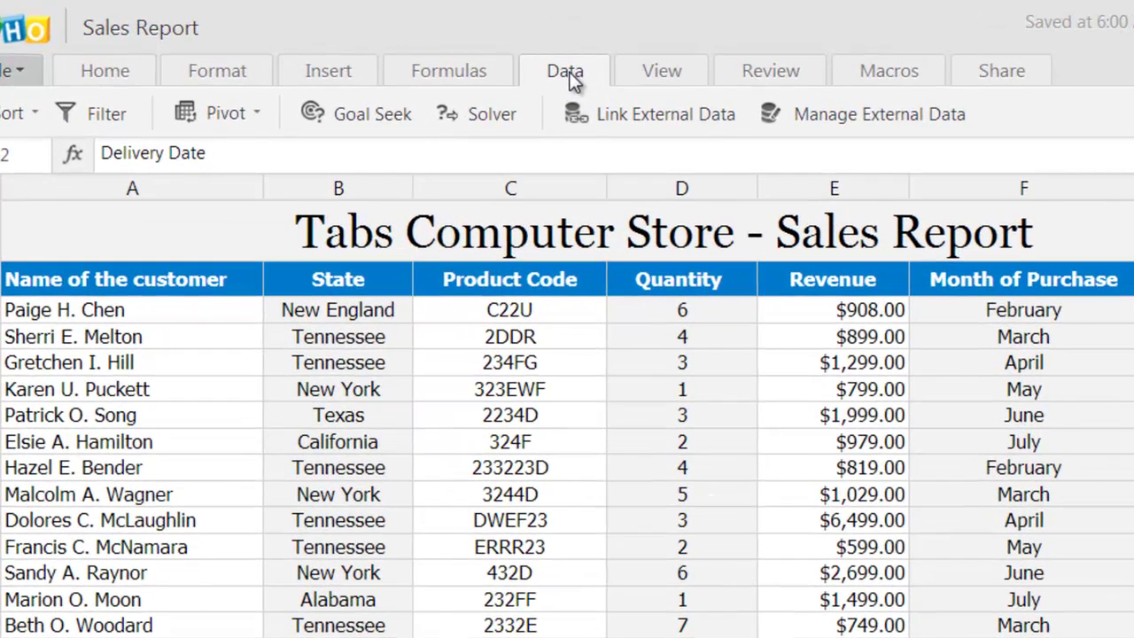
left_click(106, 129)
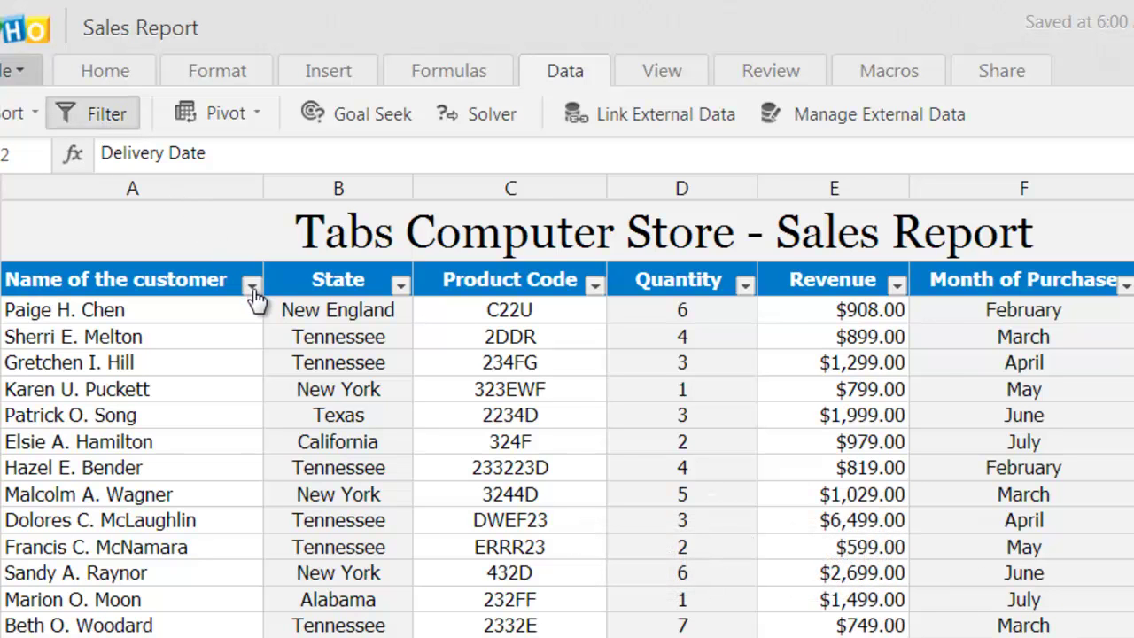
- Filter the State column to California only and scroll through the remaining rows
left_click(401, 283)
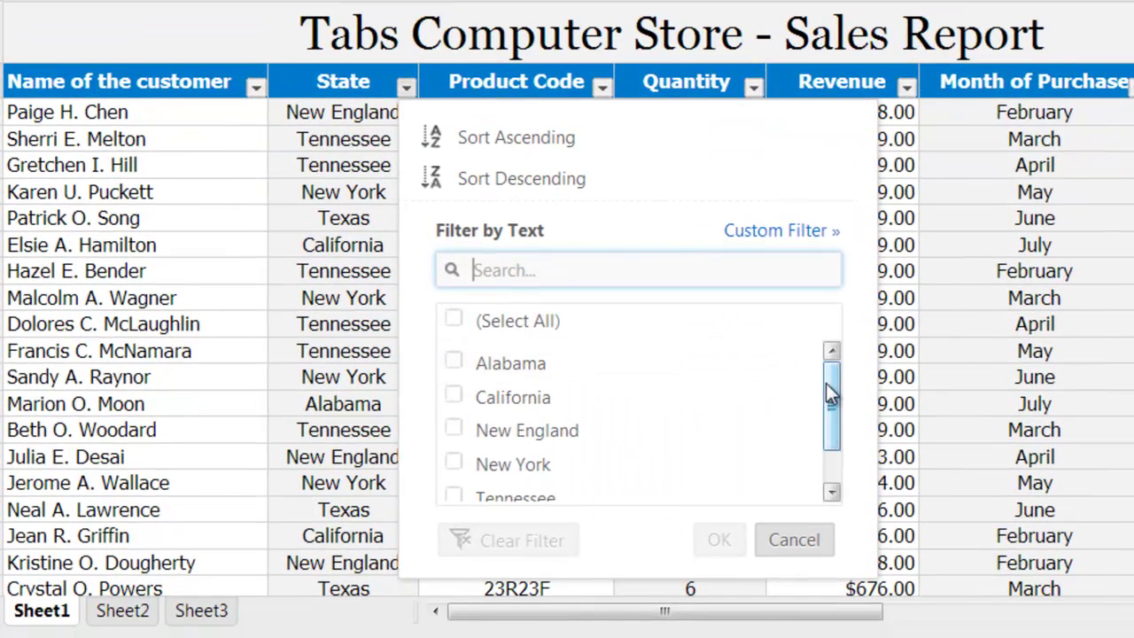
mouse_move(830, 395)
left_mouse_down()
mouse_move(828, 438)
mouse_move(829, 363)
mouse_move(829, 375)
left_mouse_up()
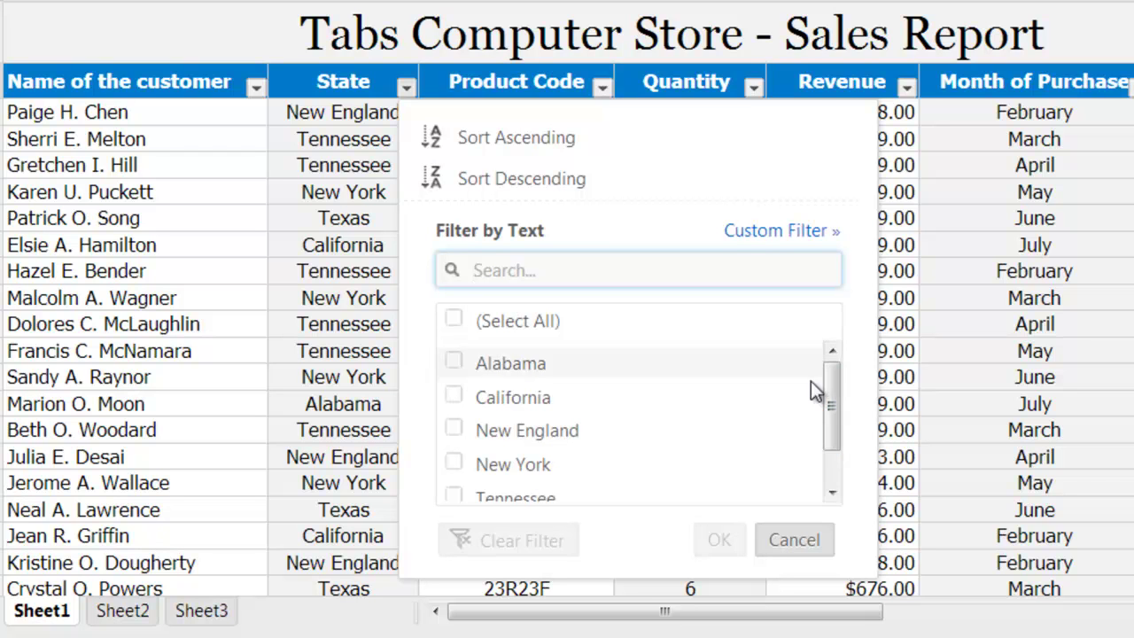
left_click(459, 398)
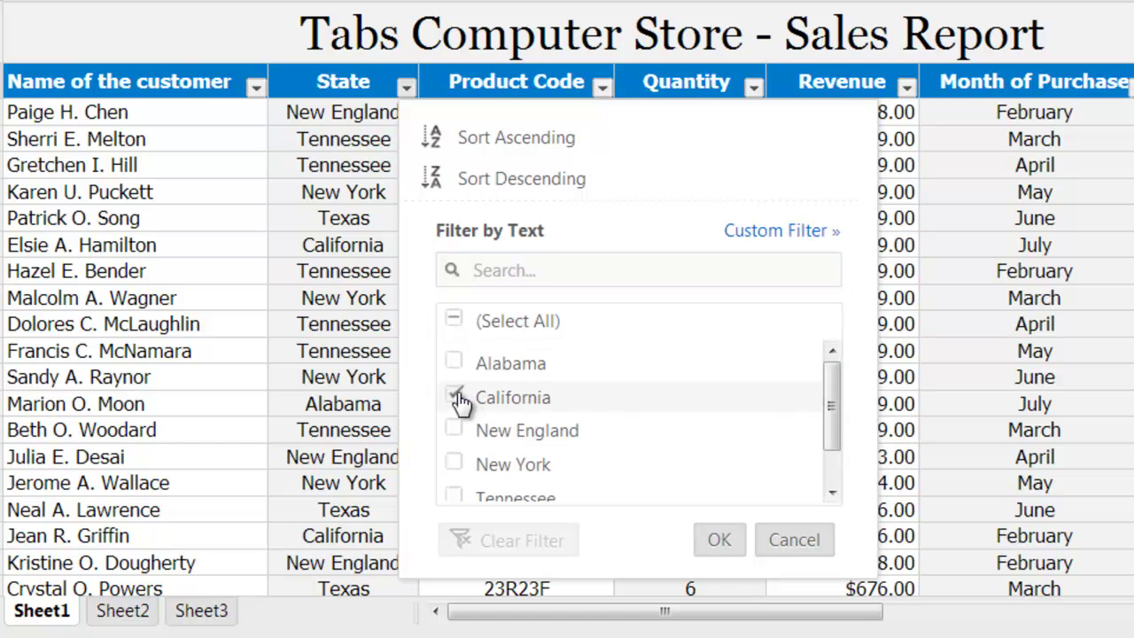
left_click(718, 540)
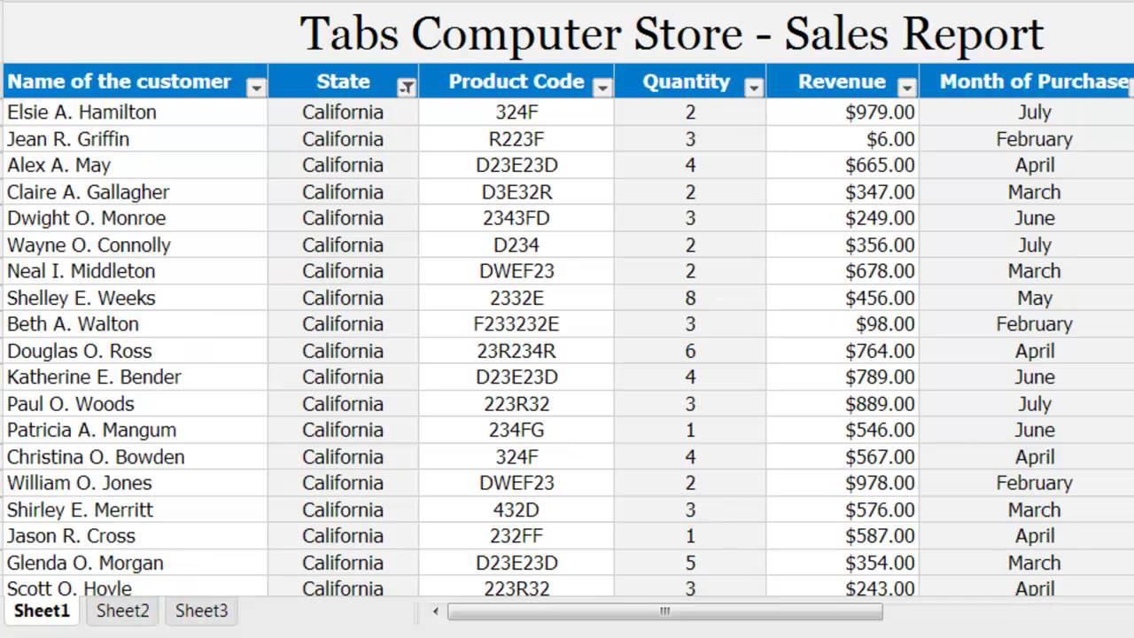
scroll(567, 298, "down", 7)
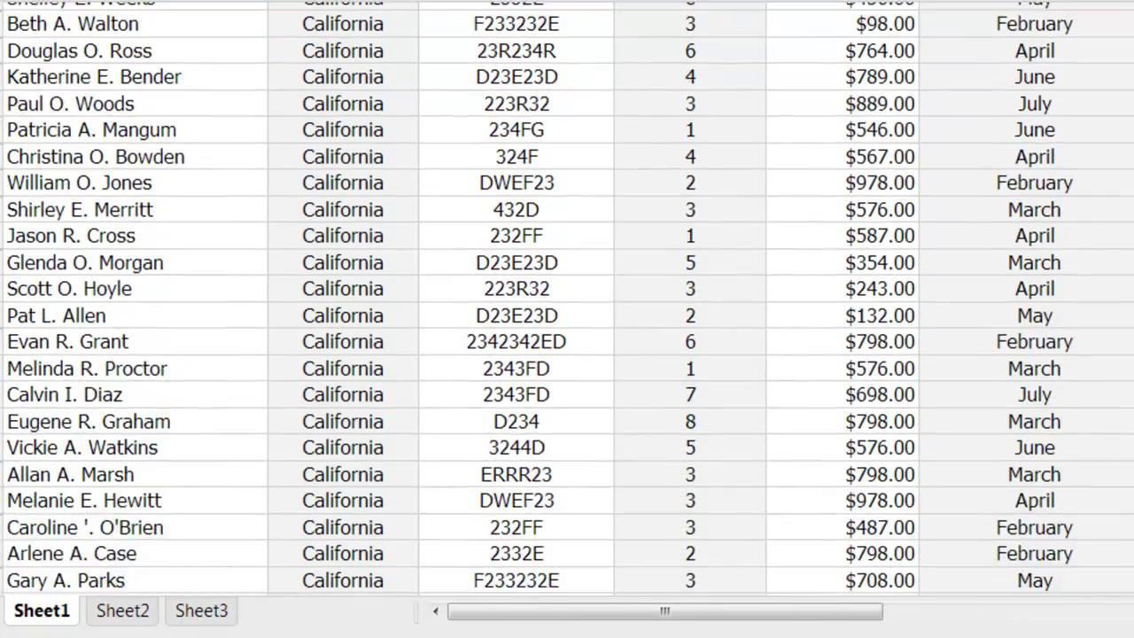
scroll(567, 298, "down", 5)
scroll(567, 298, "up", 5)
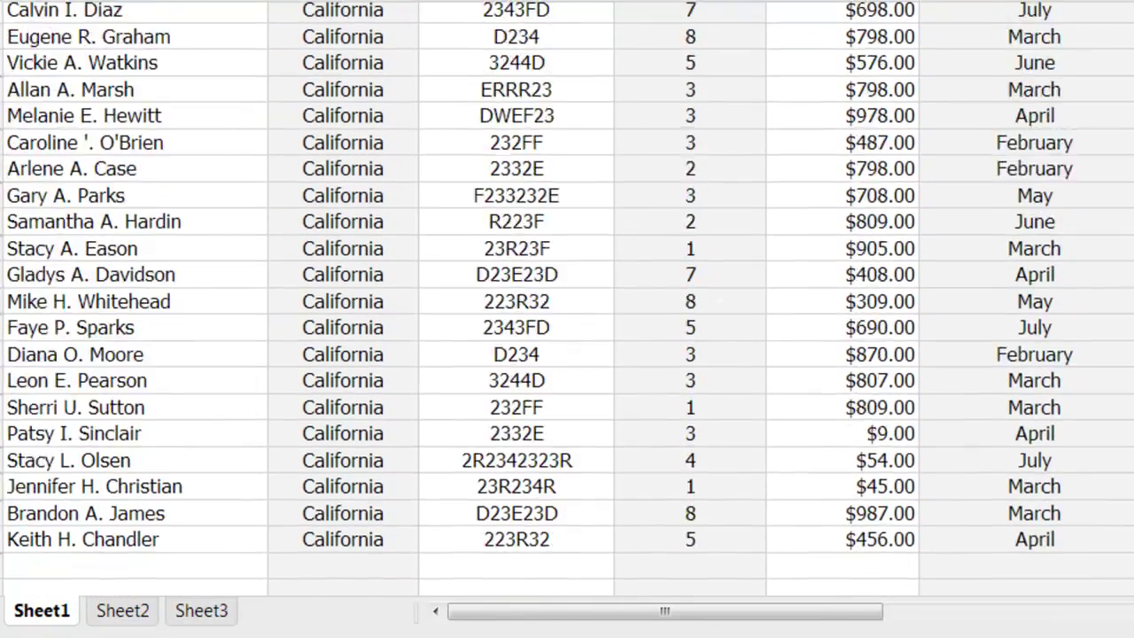
scroll(567, 298, "up", 6)
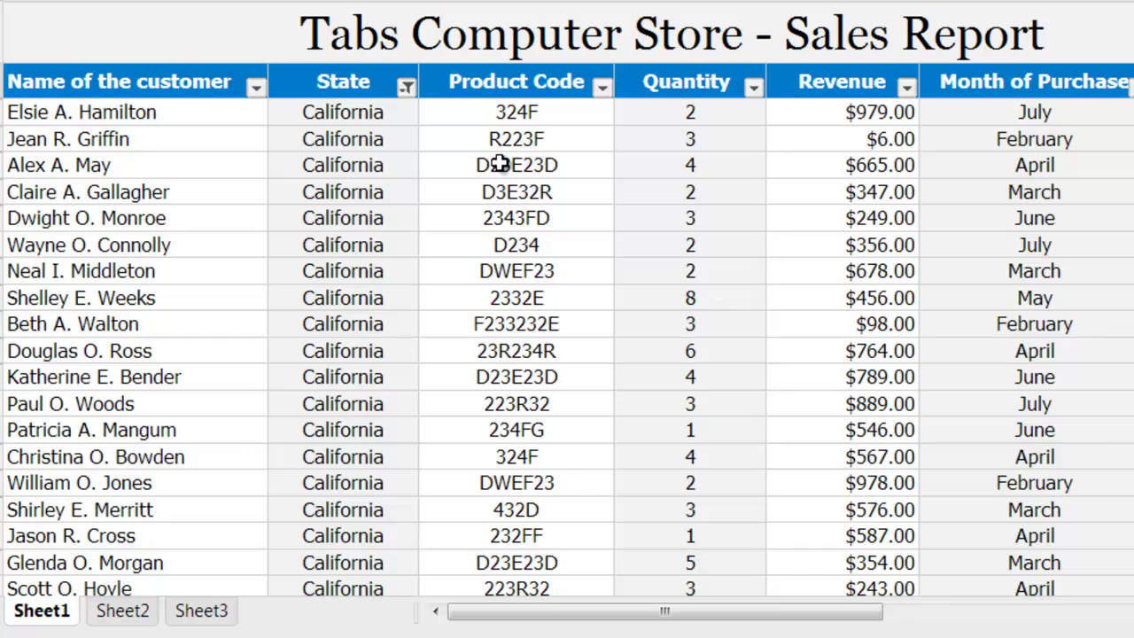
- Clear the State filter so all rows show, returning to cell A1
left_click(406, 86)
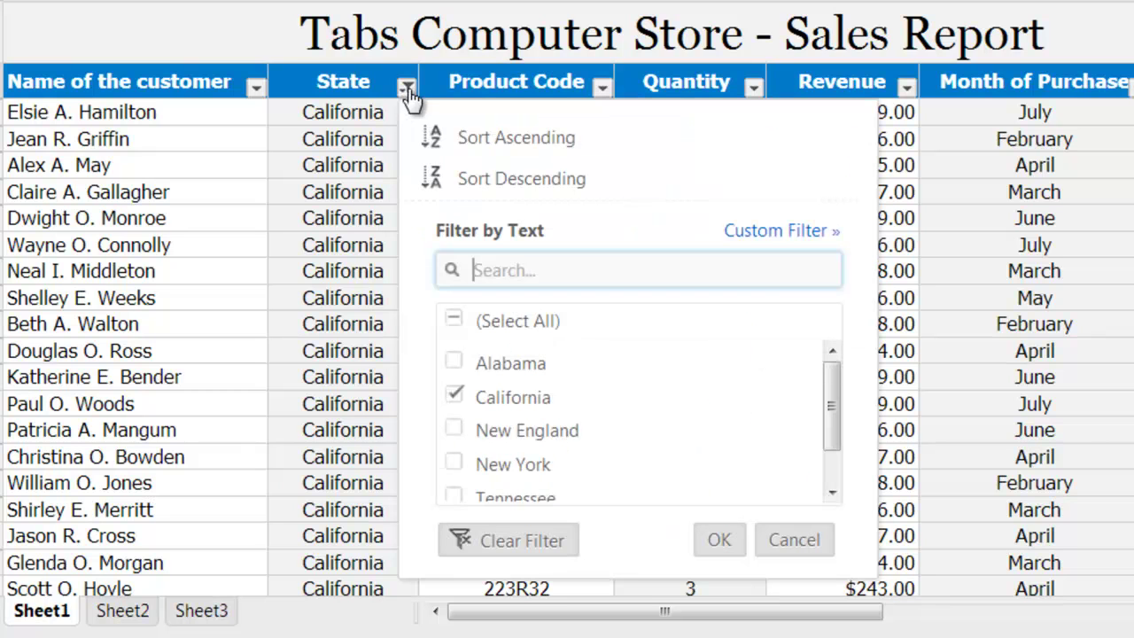
left_click(504, 540)
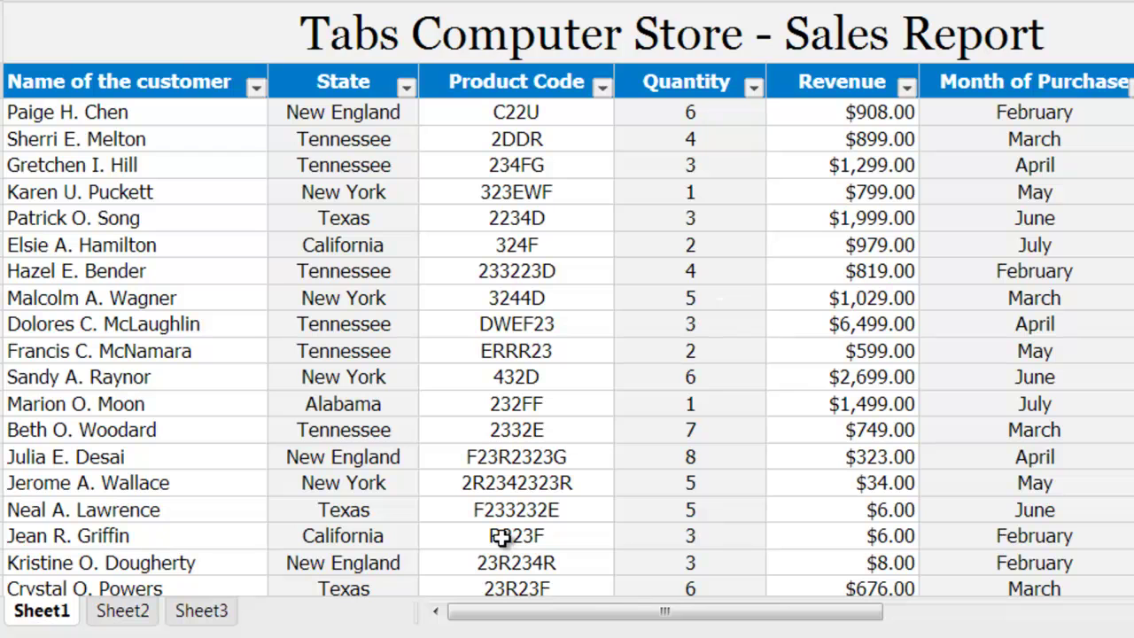
key("ctrl+Home")
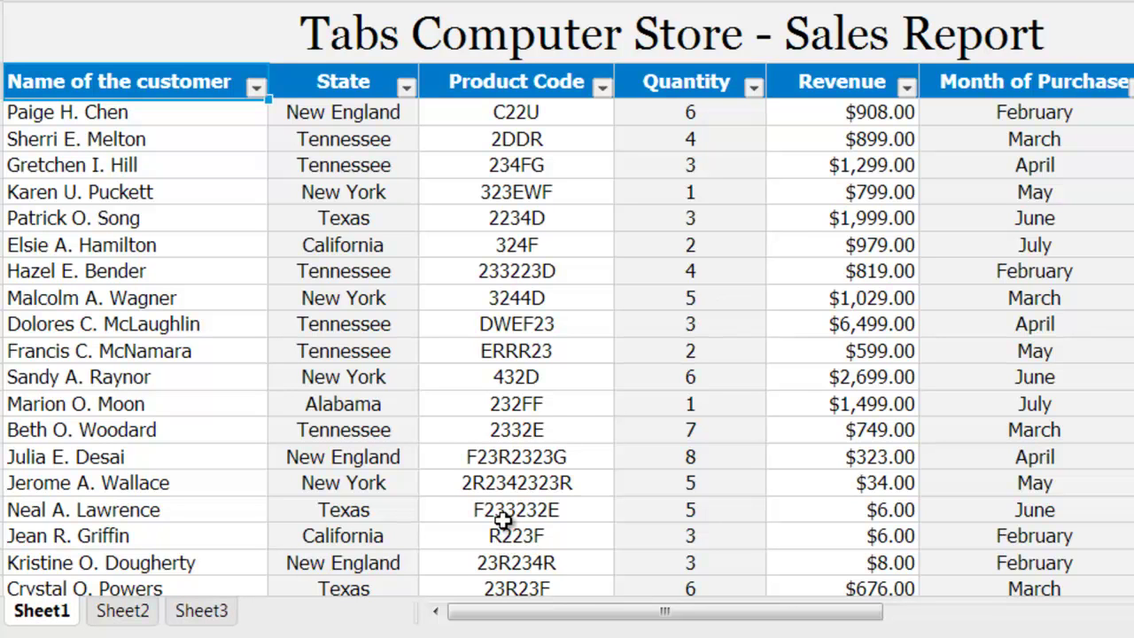
- Reapply the State filter keeping only California
left_click(406, 86)
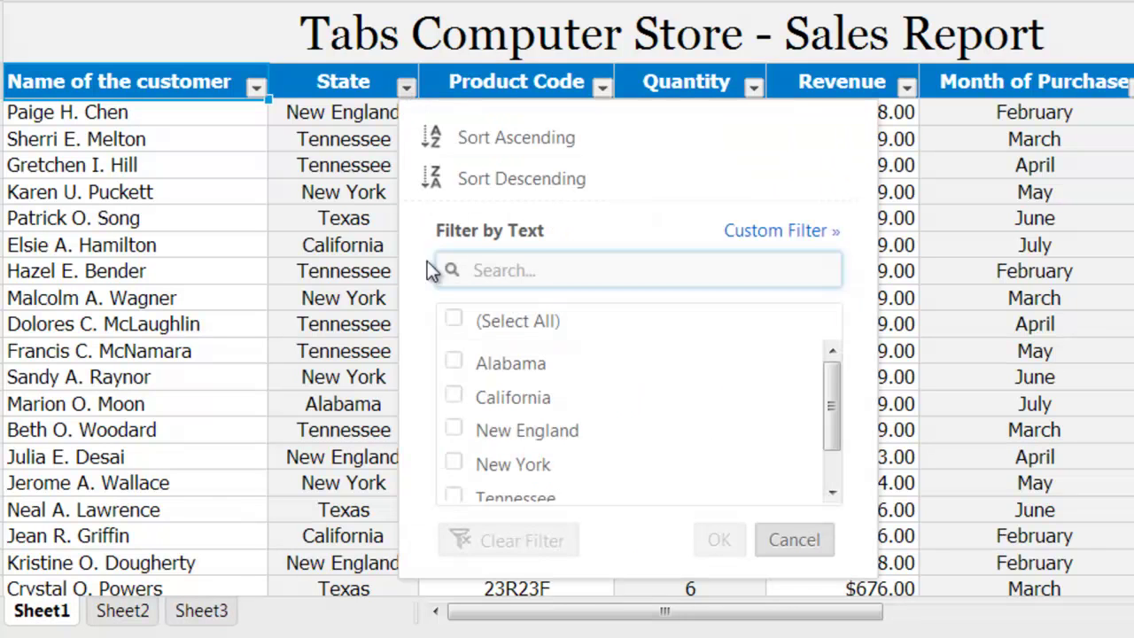
left_click(454, 397)
left_click(716, 541)
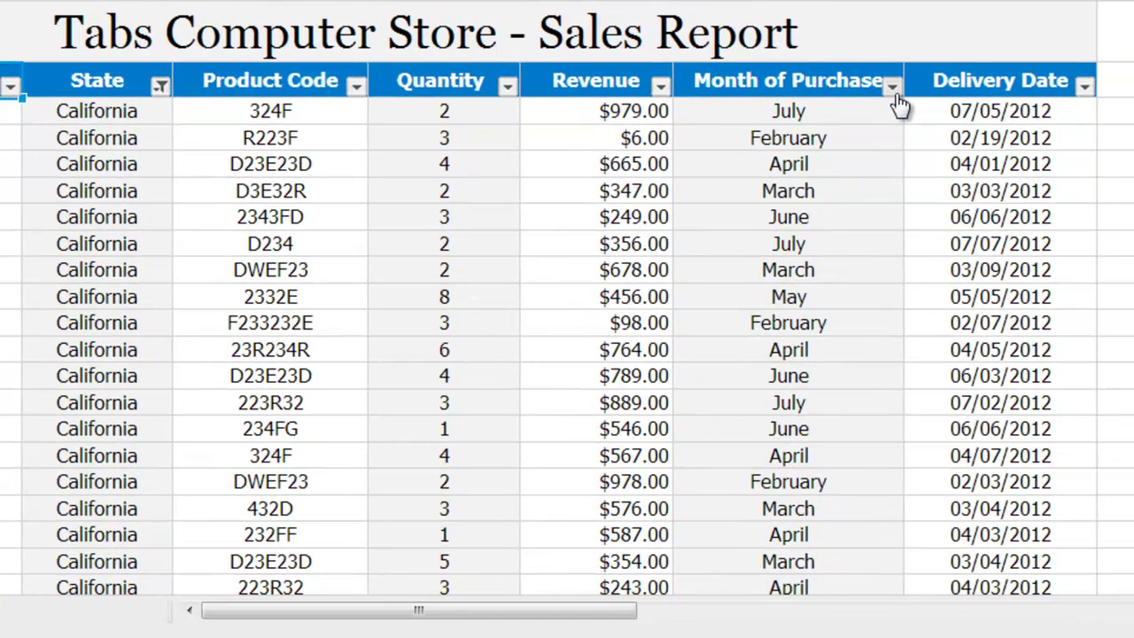
- Filter Month of Purchase to July, then select an empty cell below the table
left_click(1113, 88)
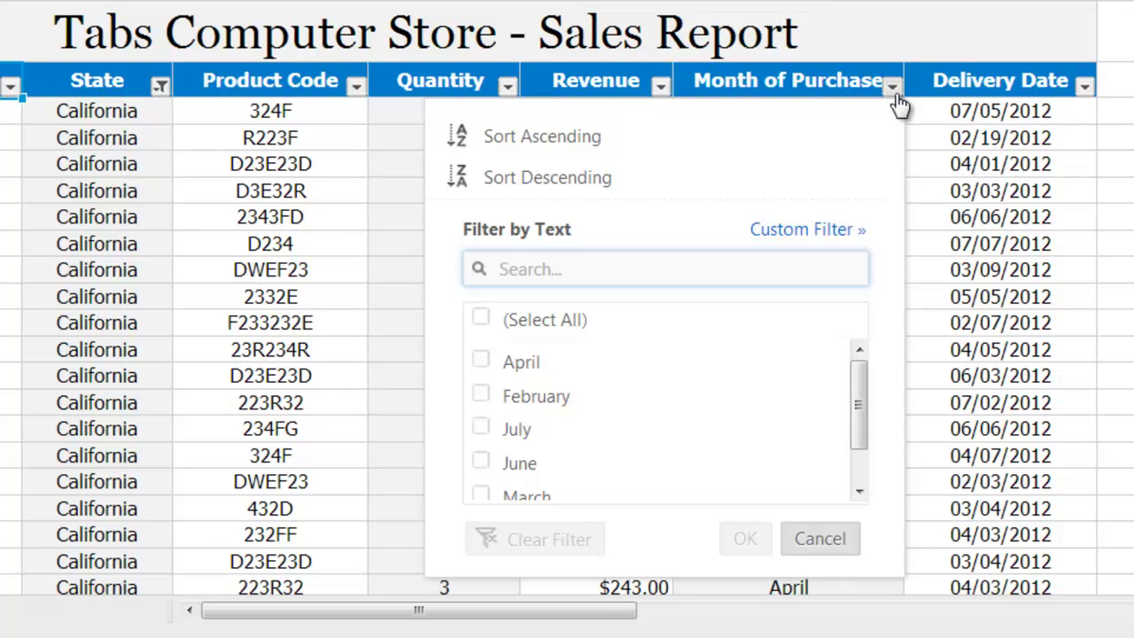
left_click(490, 434)
left_click(749, 538)
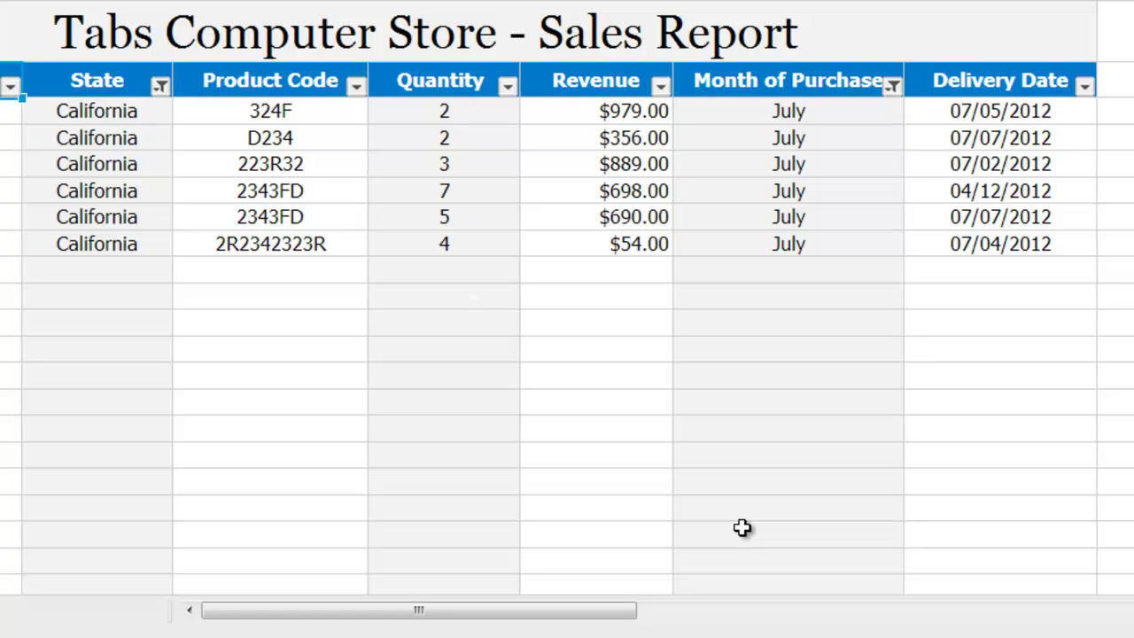
left_click(764, 512)
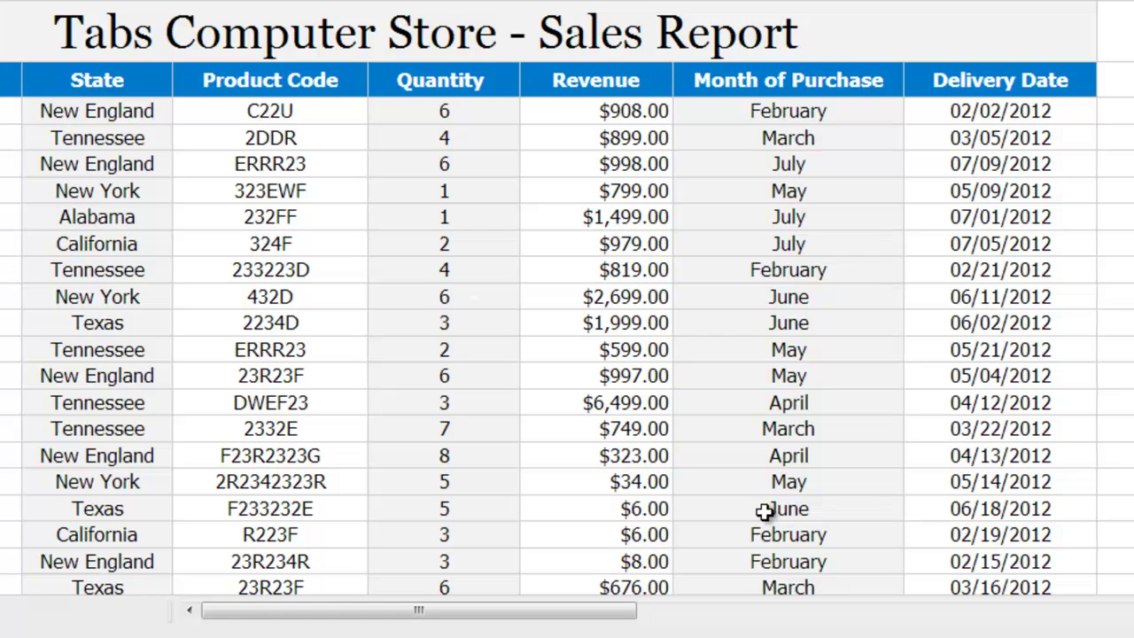
- Re-enable filtering, keep the Top 10 Revenue items, then switch filtering off with Ctrl+Shift+L
key("ctrl+shift+l")
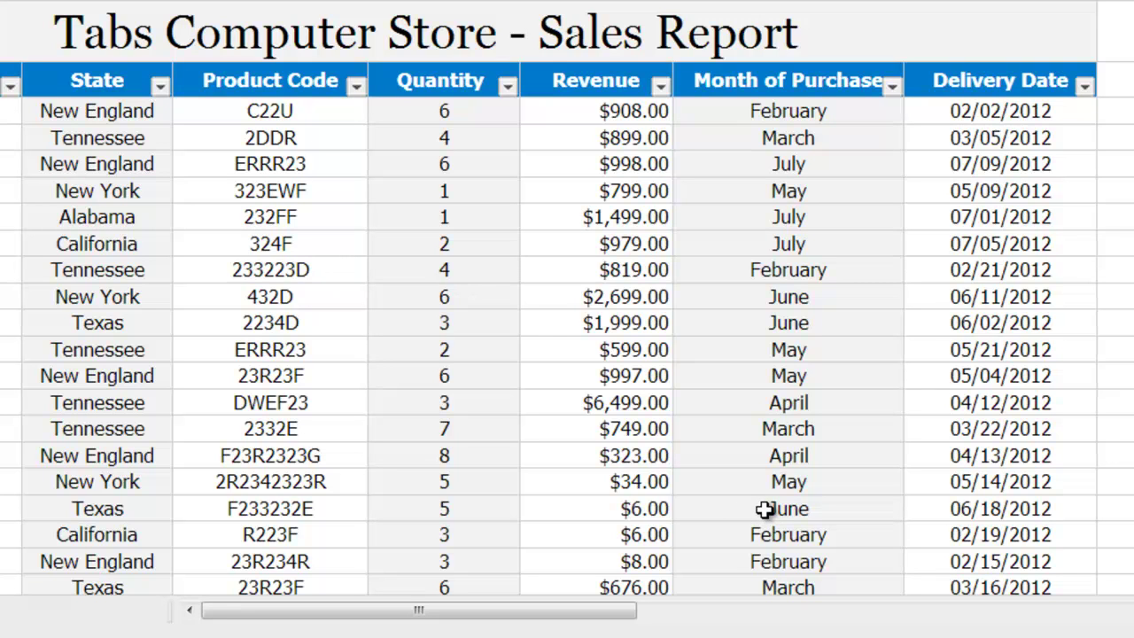
left_click(580, 82)
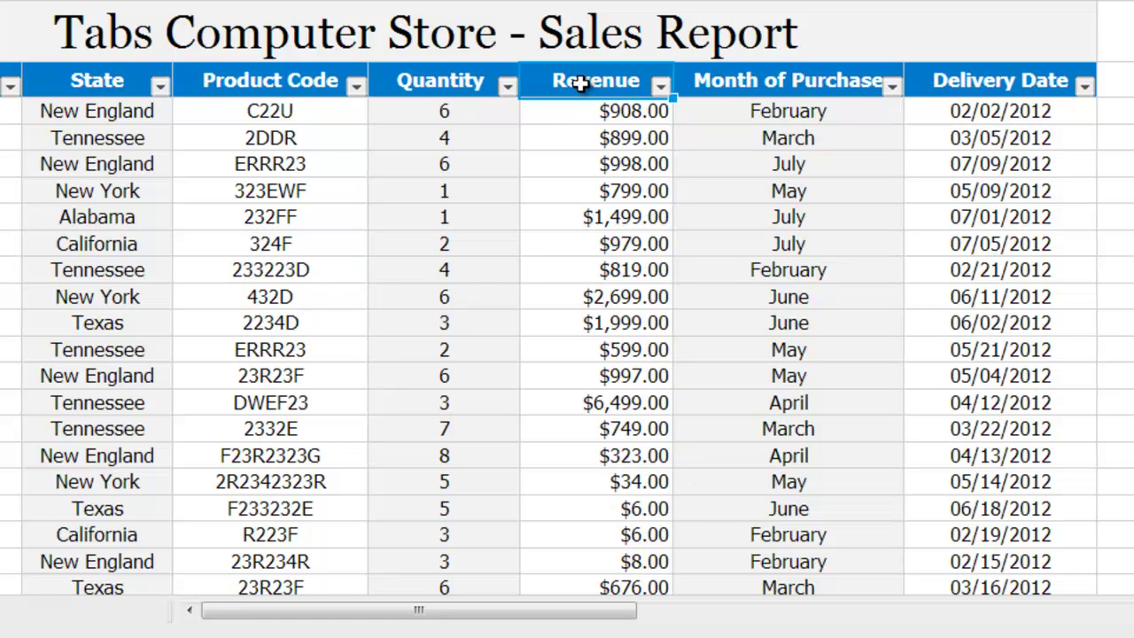
left_click(660, 86)
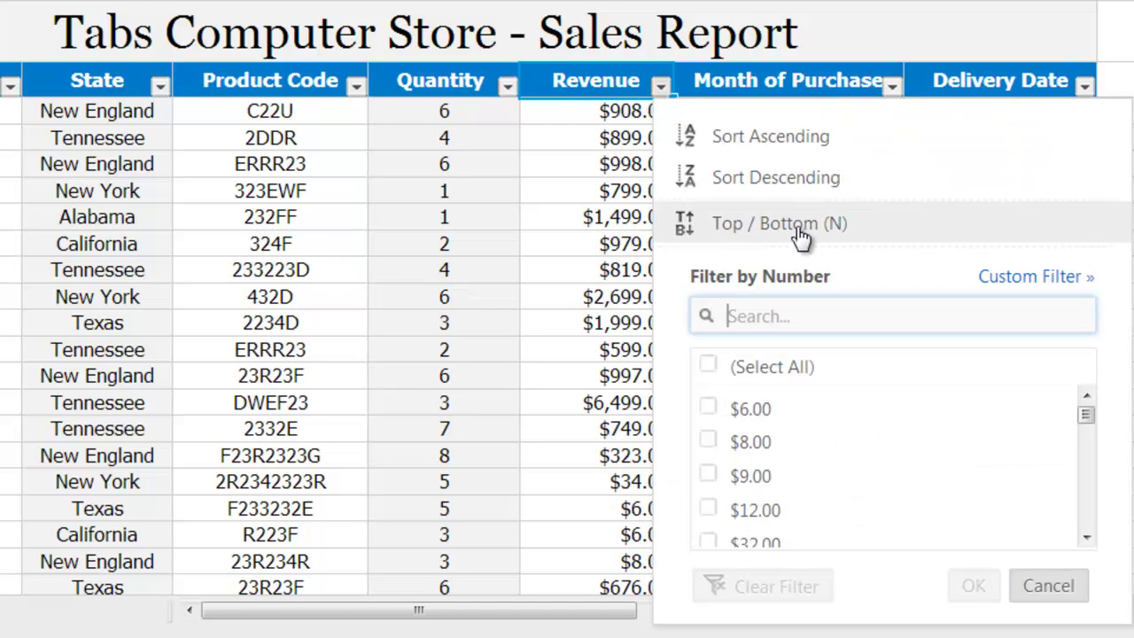
left_click(775, 226)
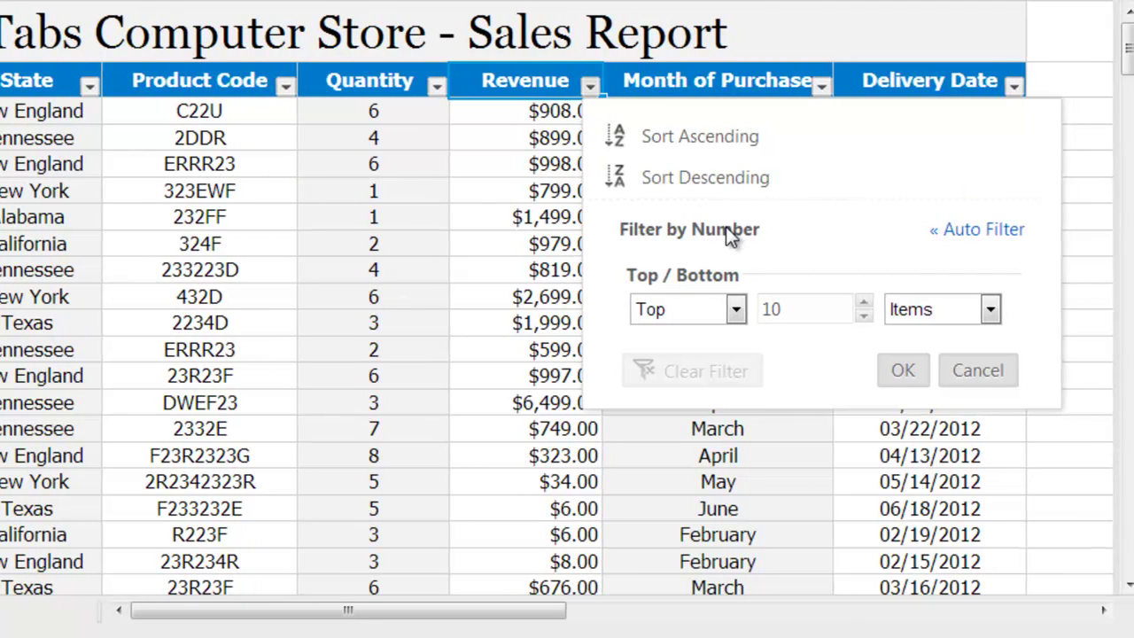
left_click(782, 310)
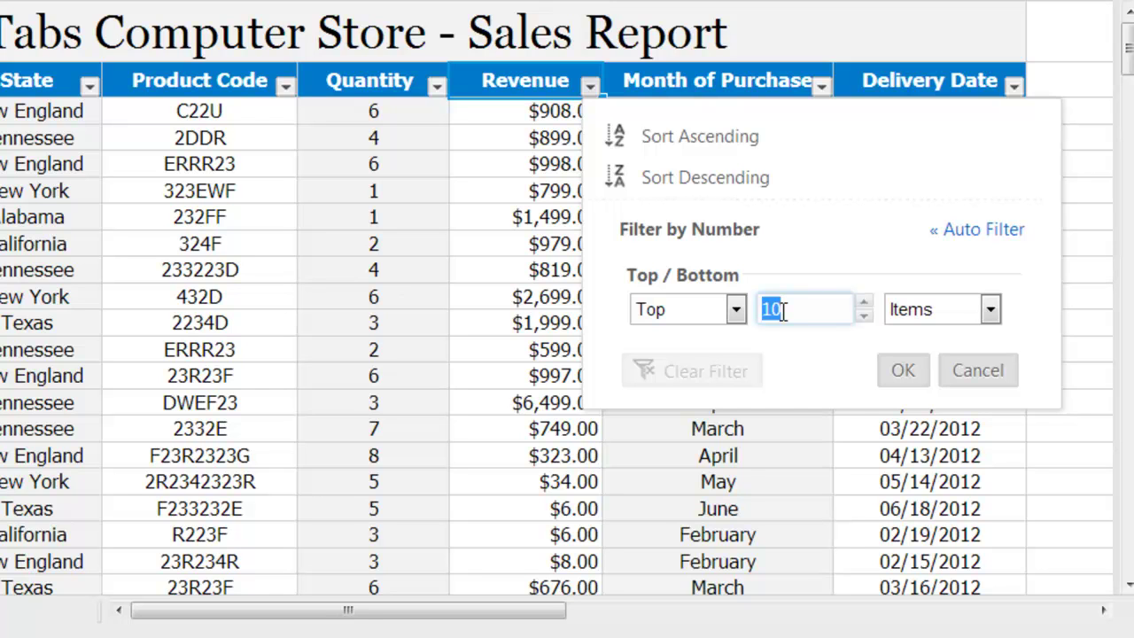
left_click(782, 310)
left_click(901, 376)
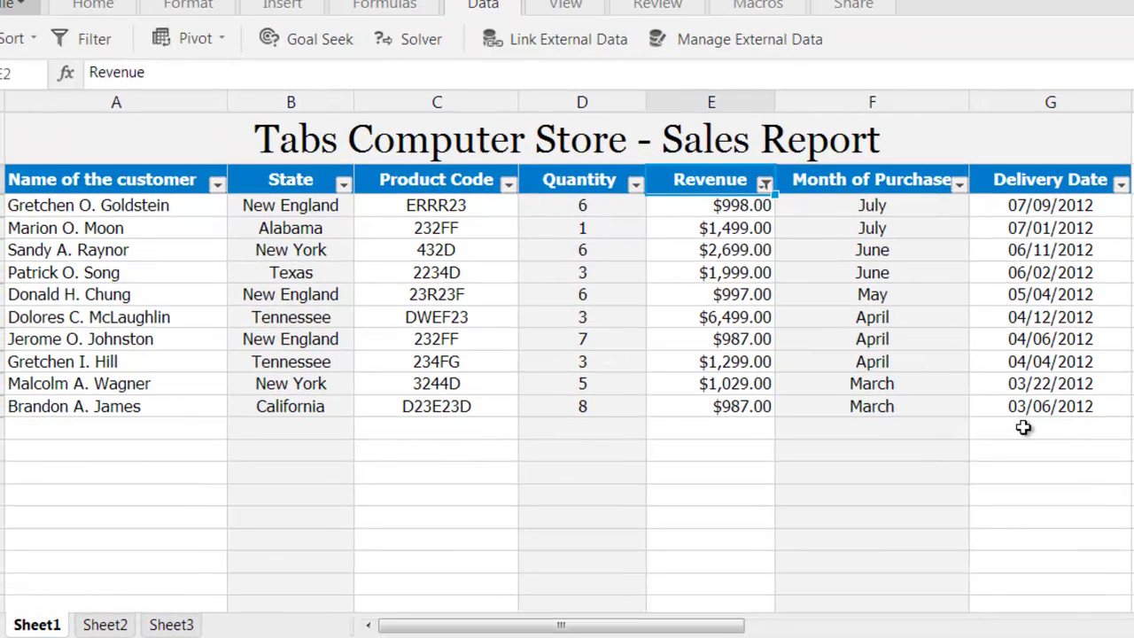
left_click(1031, 447)
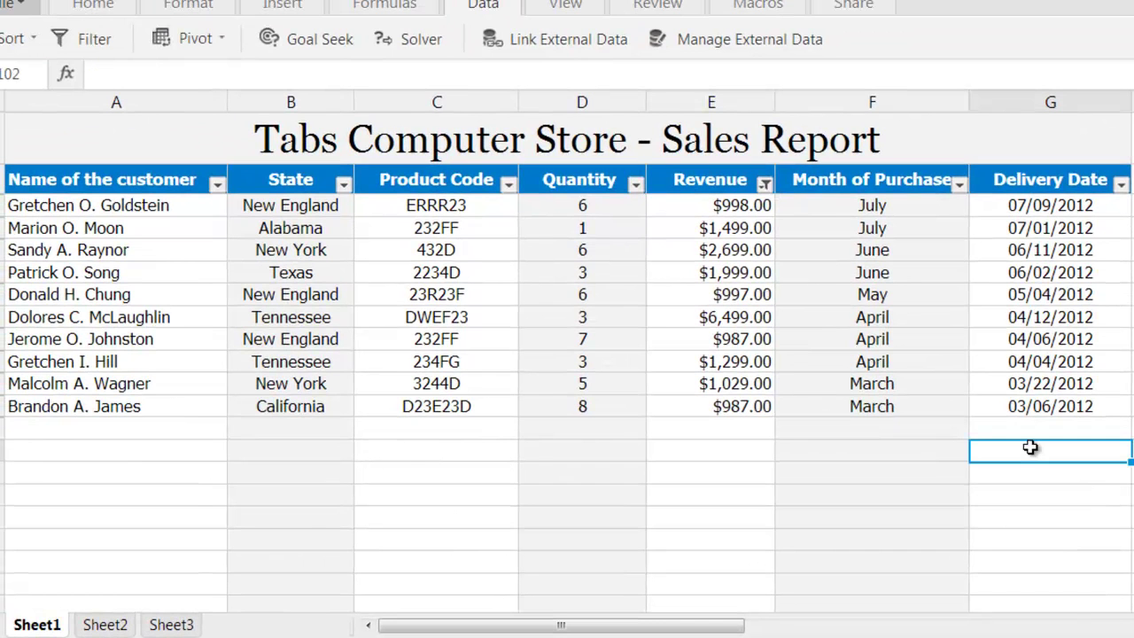
key("ctrl+shift+l")
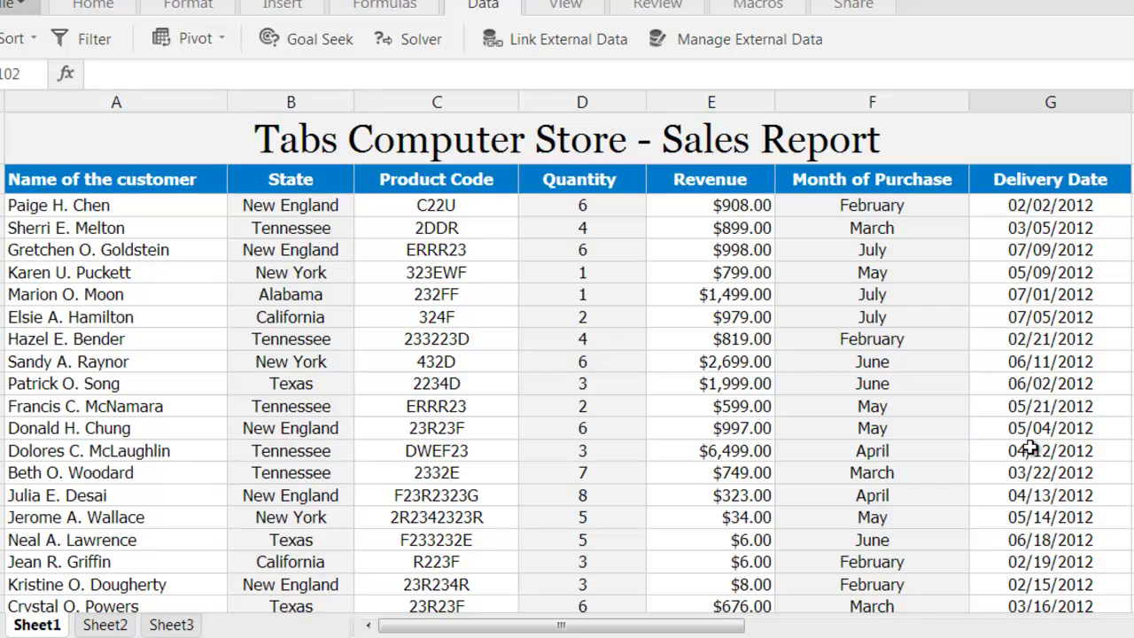
- Turn filtering back on and start a custom filter on the Delivery Date column
left_click(1051, 105)
left_click(1061, 173)
key("ctrl+shift+l")
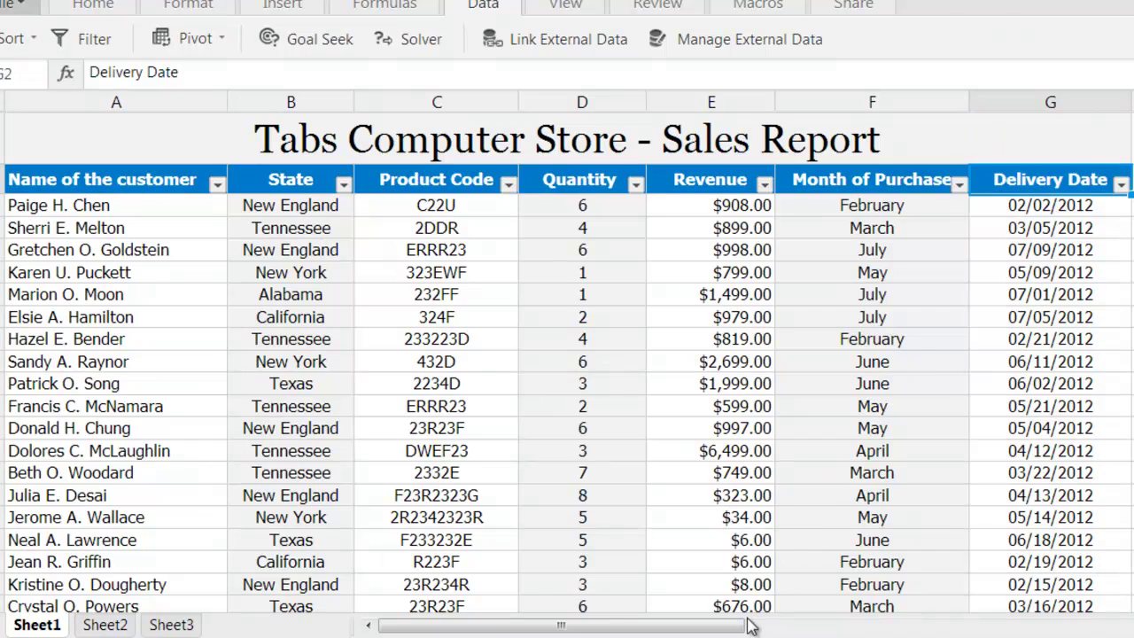
left_click_drag(736, 627, 848, 626)
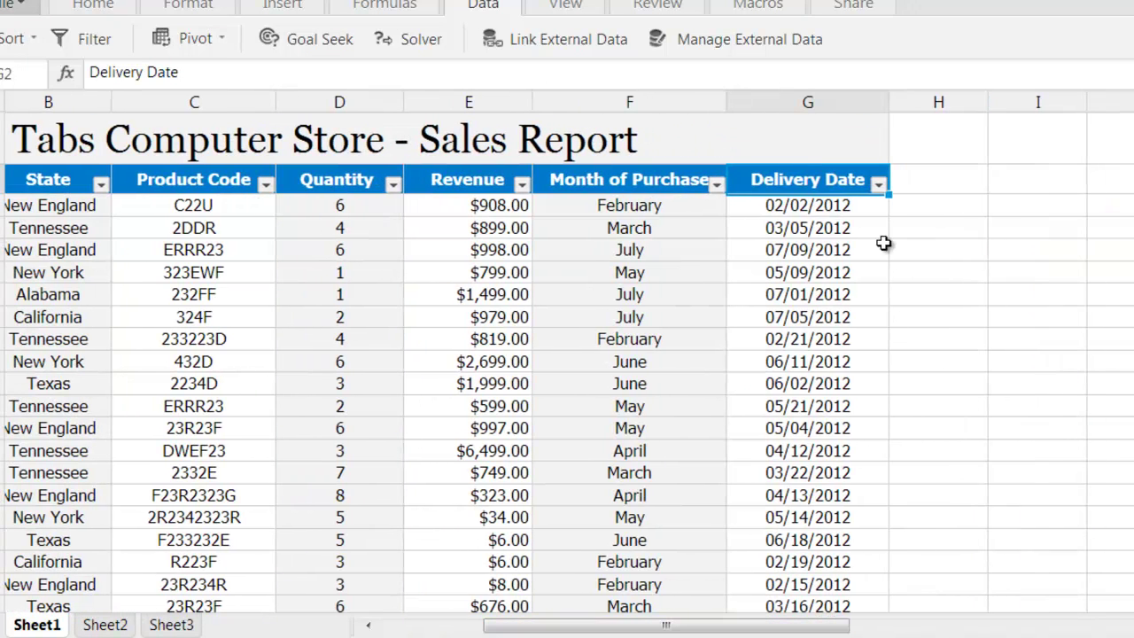
left_click(878, 184)
left_click(819, 305)
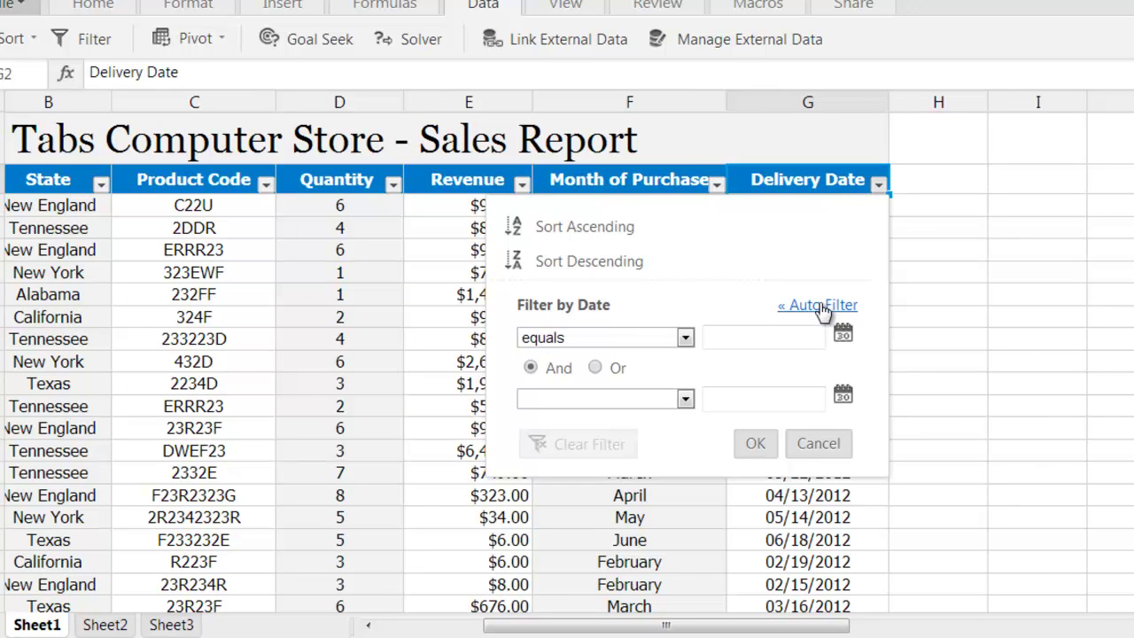
- Set the conditions to 'is after' 02/03/2012 and 'is before or equal to' 02/06/2012
left_click(660, 344)
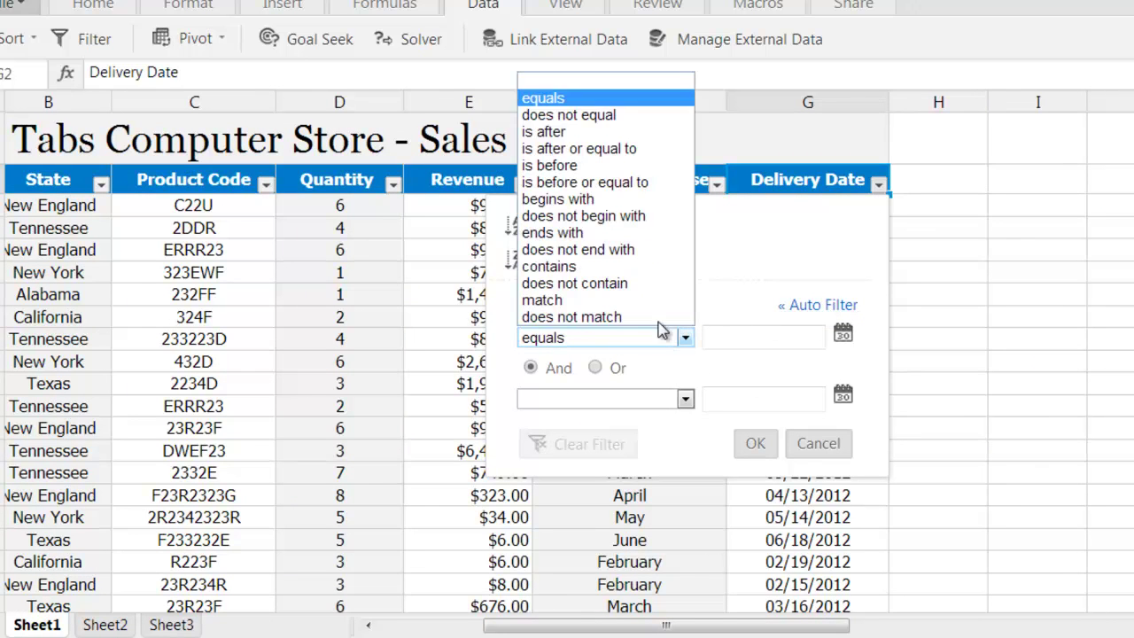
left_click(633, 133)
left_click(842, 338)
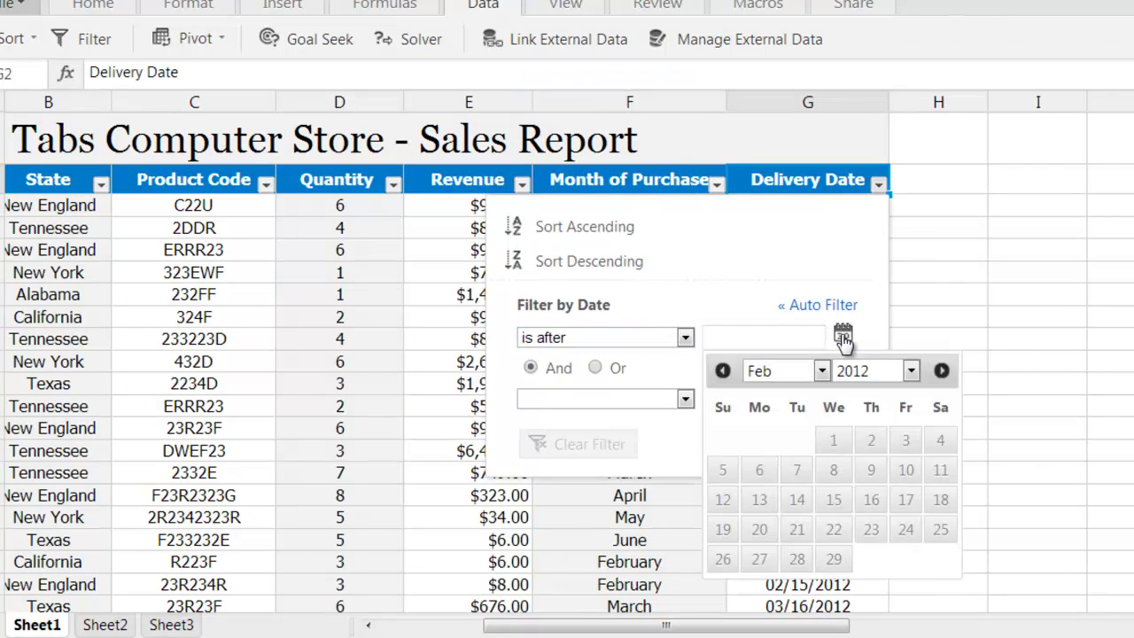
left_click(906, 447)
left_click(621, 398)
left_click(603, 297)
left_click(843, 395)
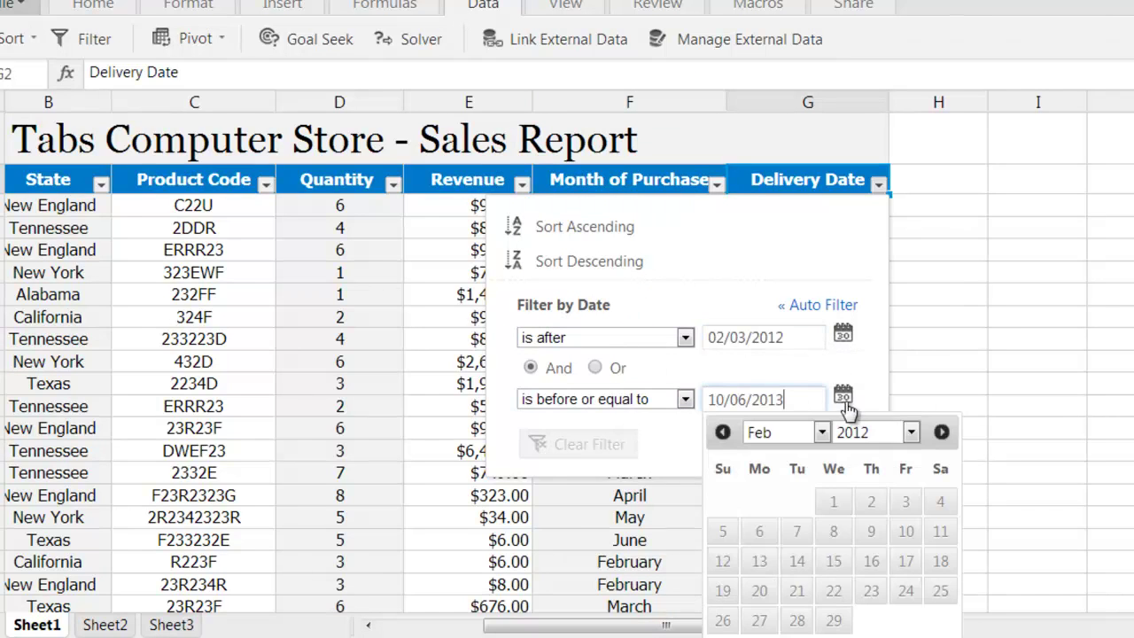
left_click(760, 535)
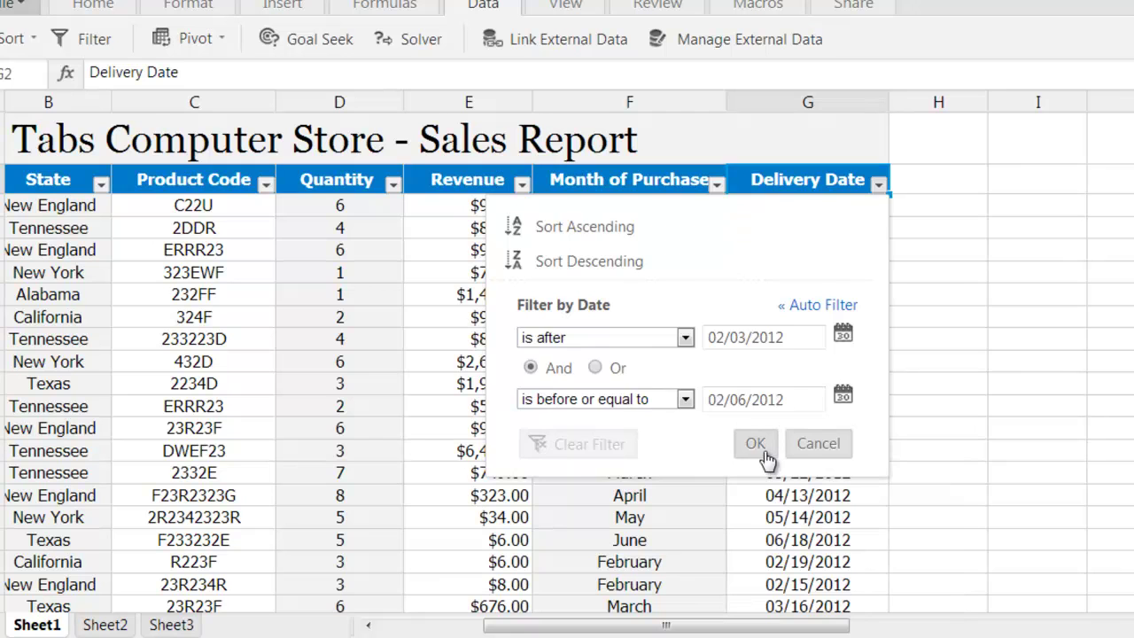